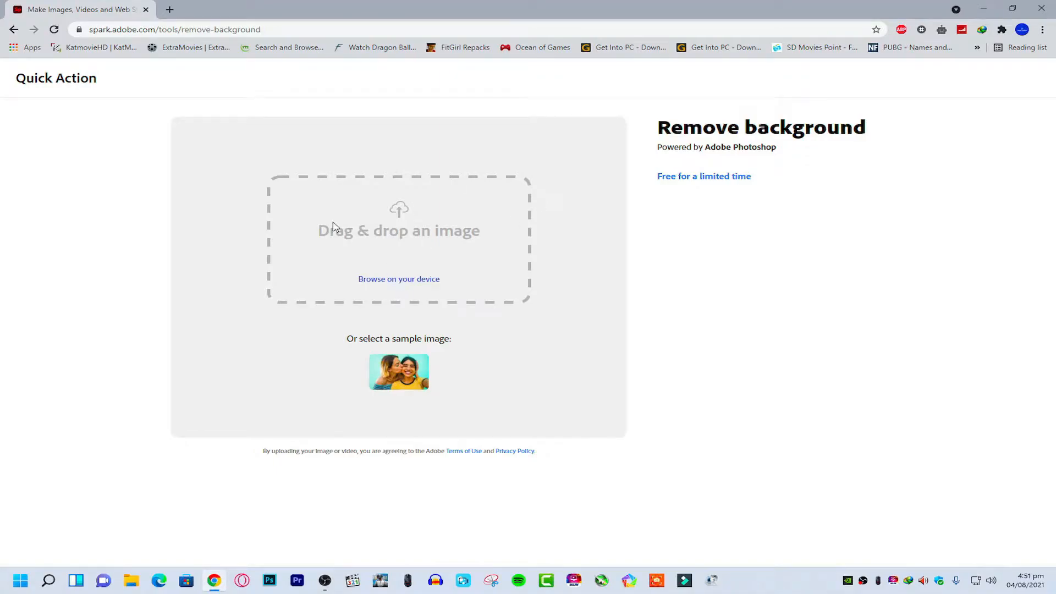
- Upload the portrait photo numbered 1391499 from Downloads to the Remove background tool
{"action": "left_click", "coordinate": [379, 228]}
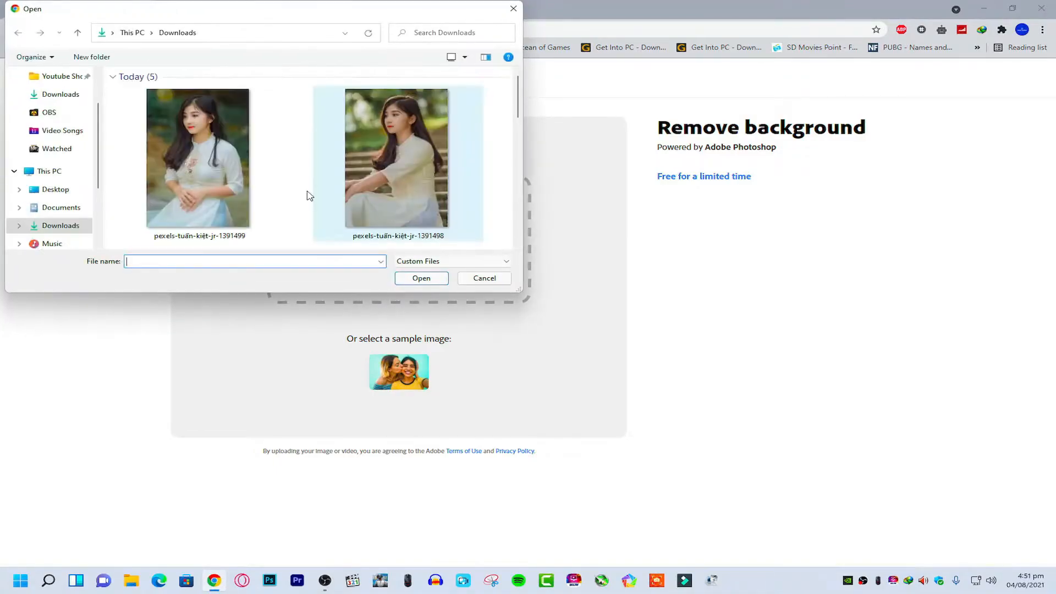
{"action": "double_click", "coordinate": [250, 167]}
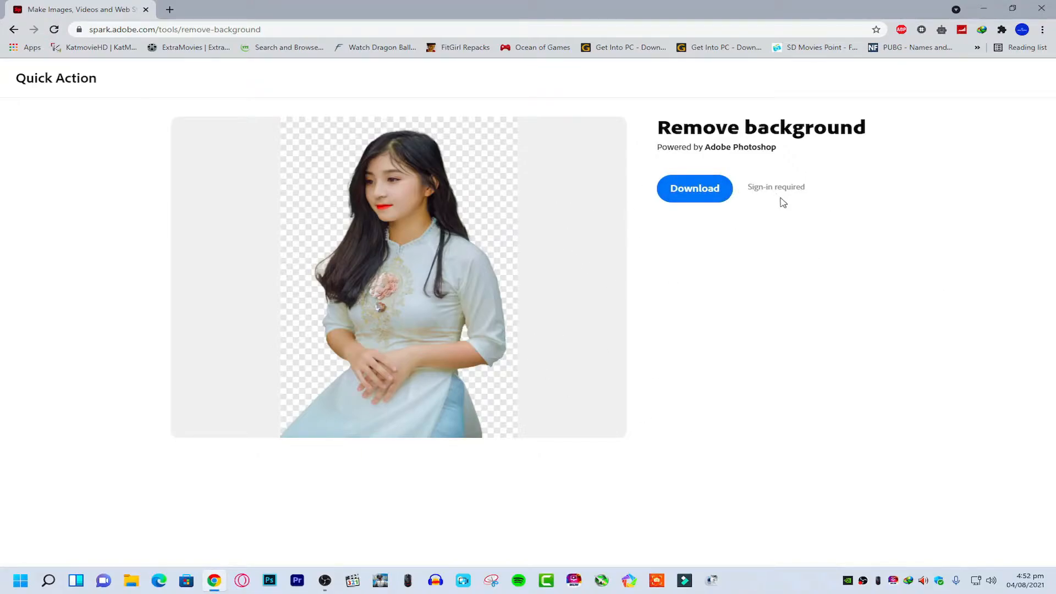
- Download the background-free portrait, signing in to the existing Adobe account through Facebook
{"action": "left_click", "coordinate": [710, 192]}
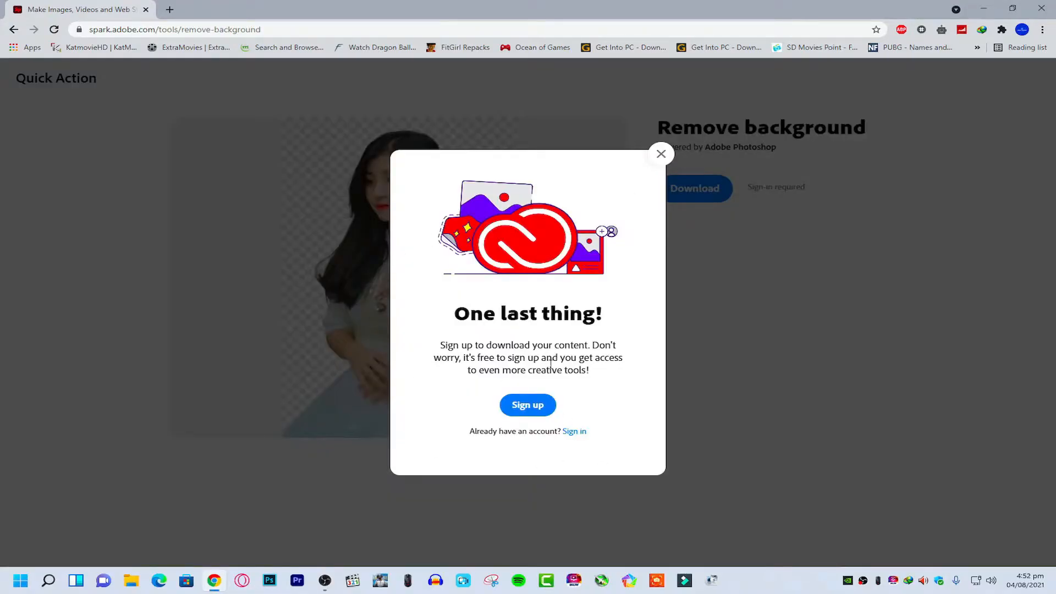
{"action": "left_click", "coordinate": [573, 434]}
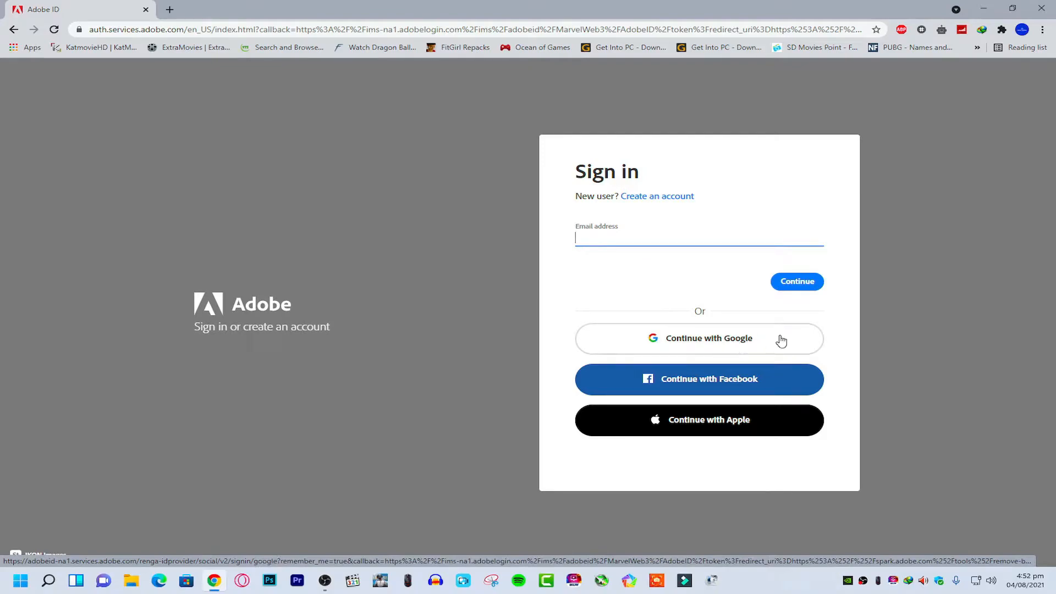
{"action": "left_click", "coordinate": [732, 384]}
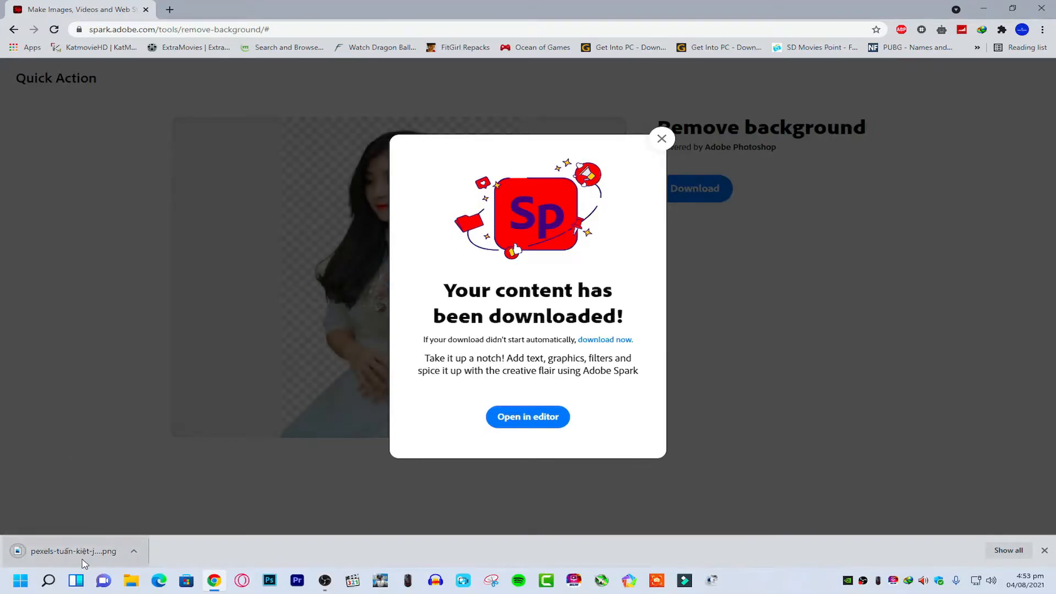
- View the downloaded cut-out PNG and examine its hair and body edges up close, closing the viewer and the download notice
{"action": "left_click", "coordinate": [80, 557]}
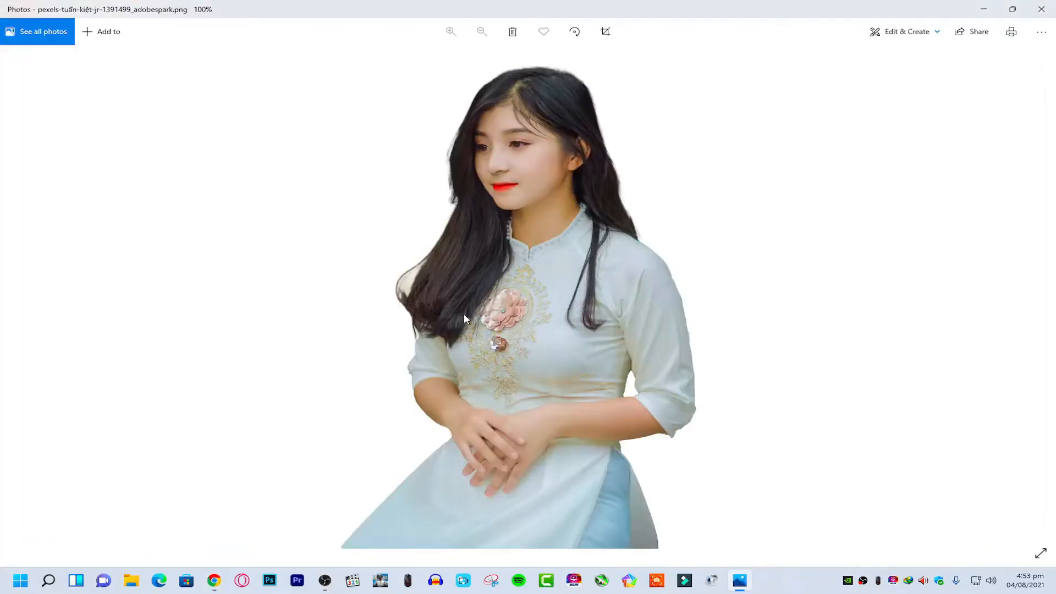
{"action": "scroll", "coordinate": [474, 346], "scroll_direction": "up", "scroll_amount": 3}
{"action": "scroll", "coordinate": [474, 348], "scroll_direction": "down", "scroll_amount": 3}
{"action": "scroll", "coordinate": [495, 319], "scroll_direction": "up", "scroll_amount": 1}
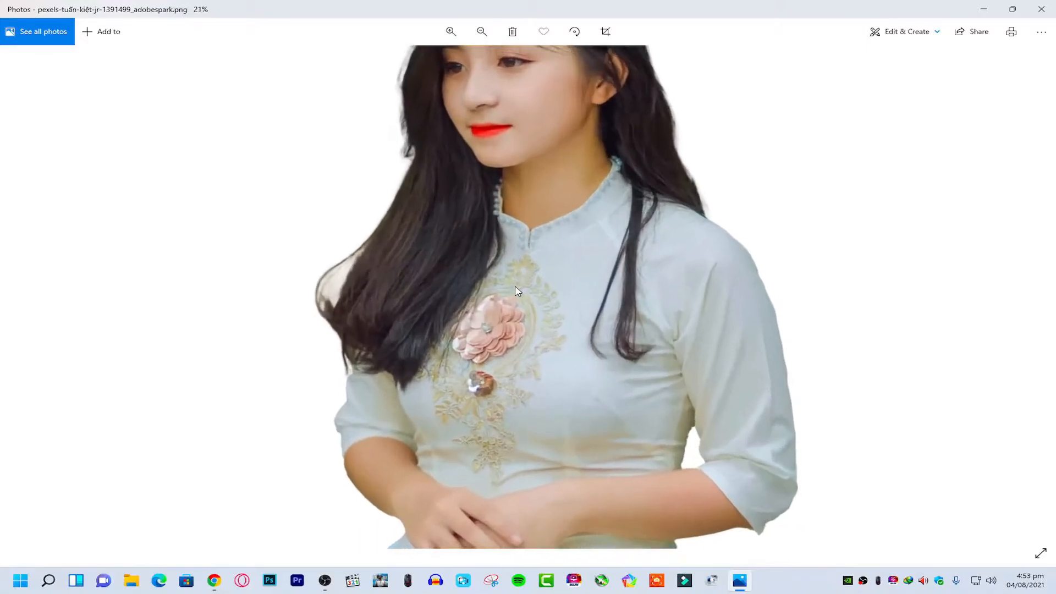
{"action": "scroll", "coordinate": [515, 287], "scroll_direction": "down", "scroll_amount": 2}
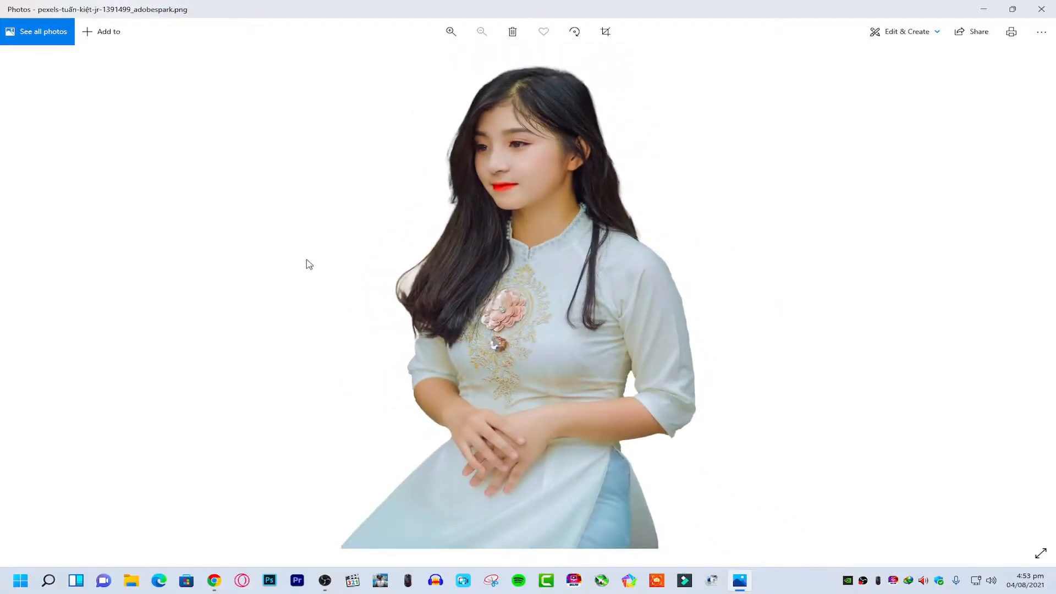
{"action": "scroll", "coordinate": [605, 157], "scroll_direction": "up", "scroll_amount": 5}
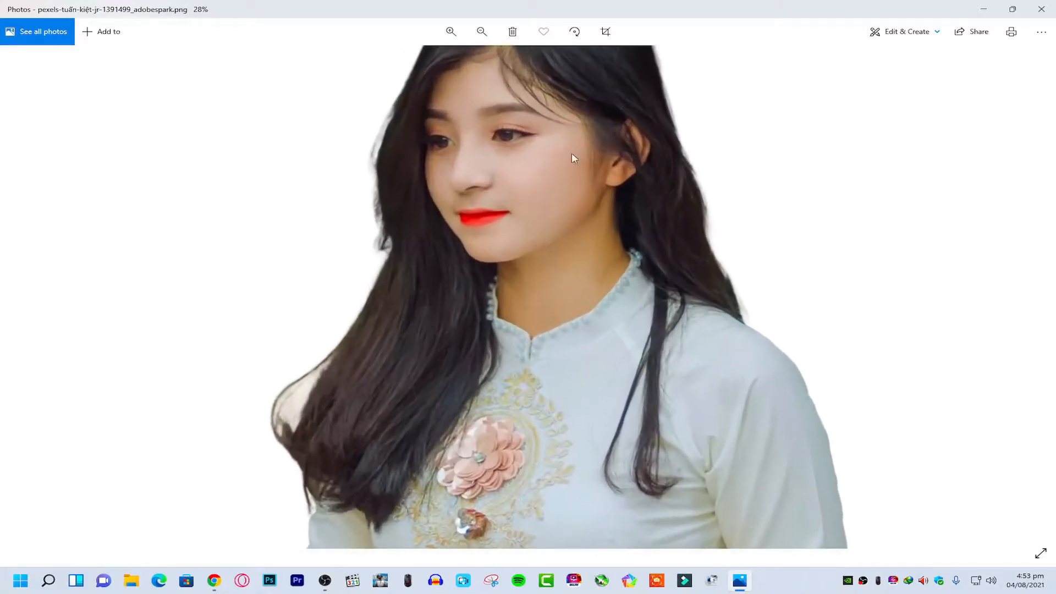
{"action": "scroll", "coordinate": [609, 150], "scroll_direction": "down", "scroll_amount": 5}
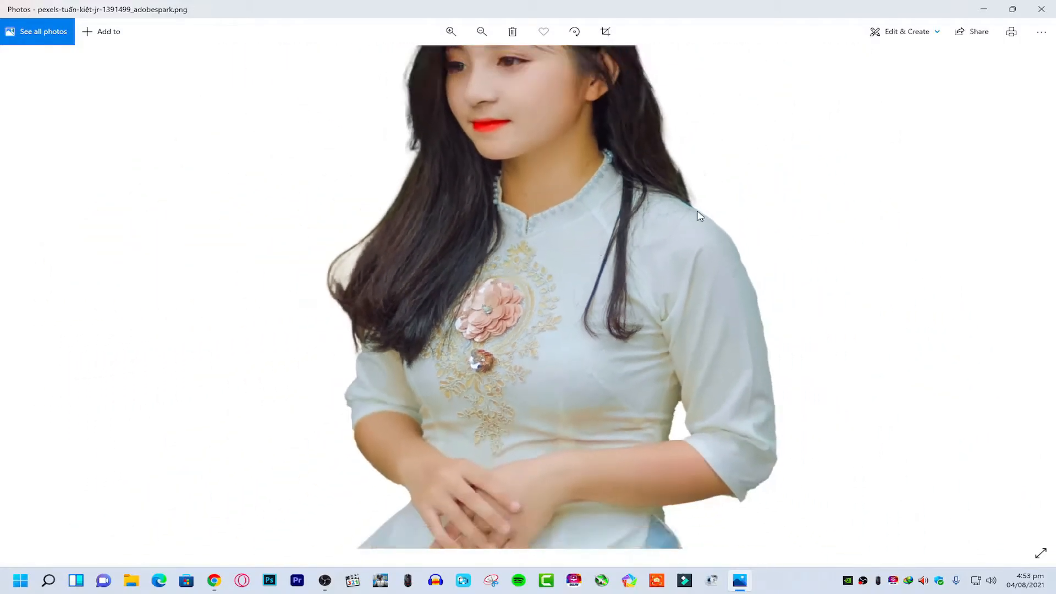
{"action": "left_click", "coordinate": [1041, 9]}
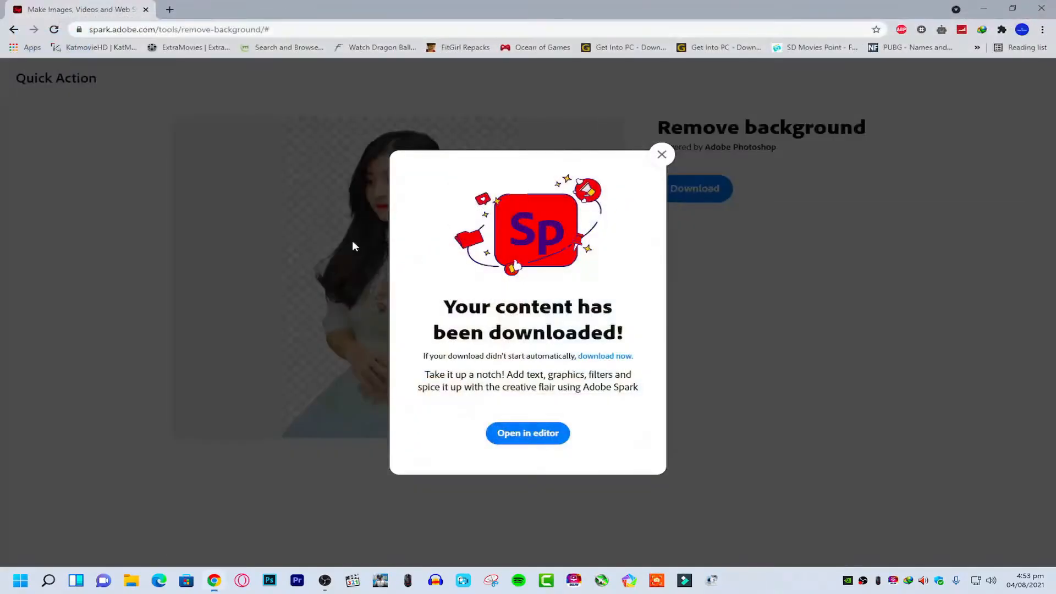
{"action": "left_click", "coordinate": [676, 190]}
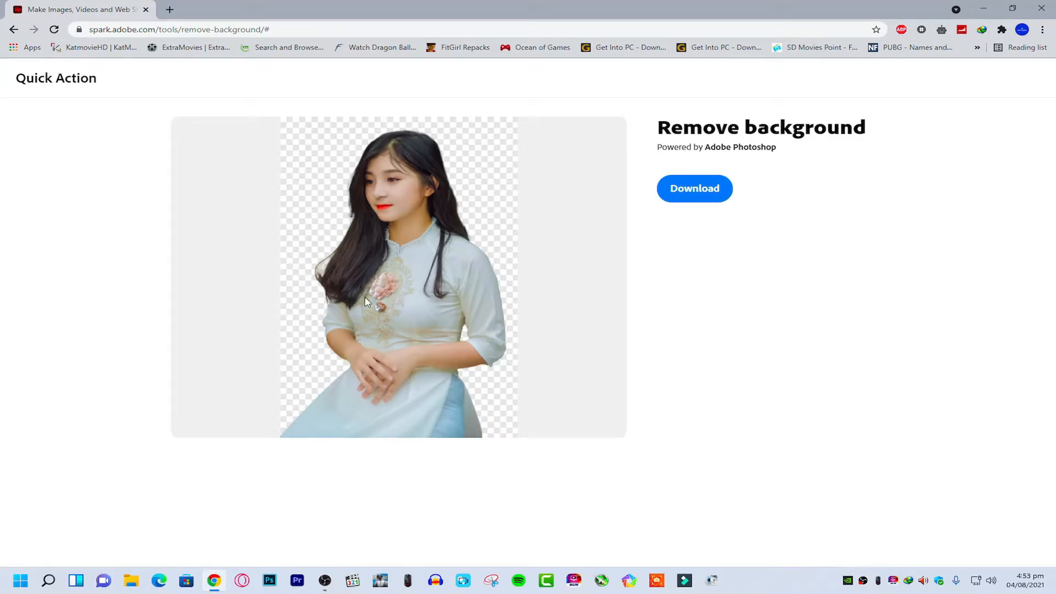
- Switch to Photoshop and open the original portrait photo numbered 1391499, with its background intact, from Downloads
{"action": "left_click", "coordinate": [1013, 8]}
{"action": "left_click", "coordinate": [214, 581]}
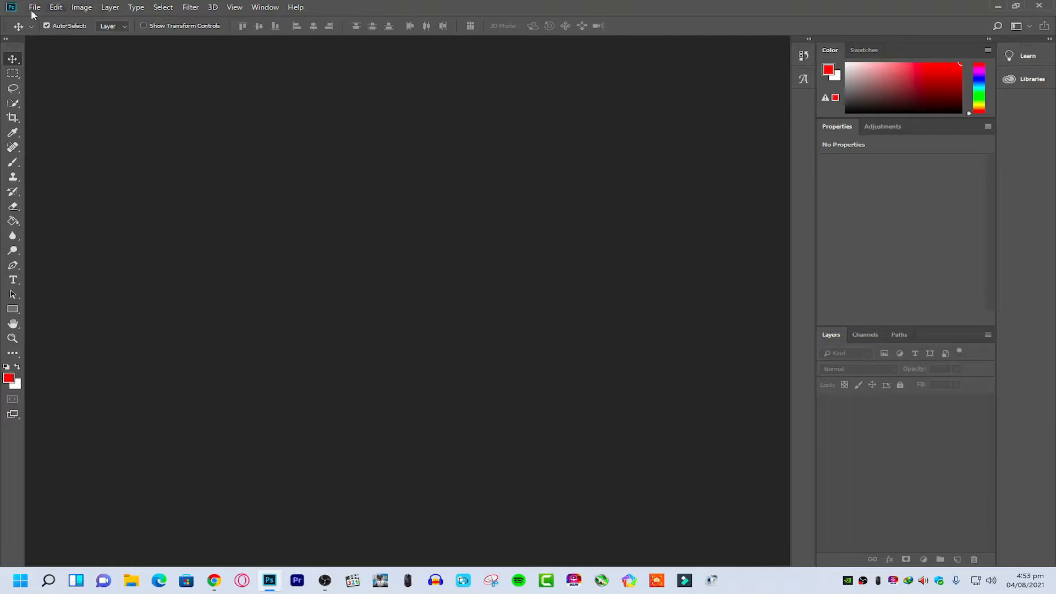
{"action": "left_click", "coordinate": [35, 7]}
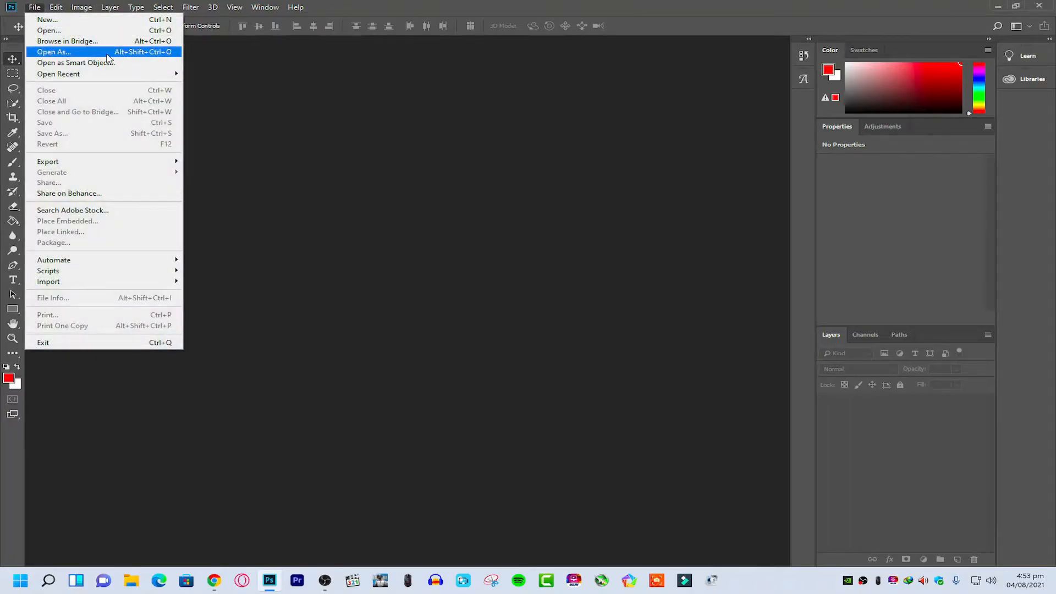
{"action": "left_click", "coordinate": [65, 30]}
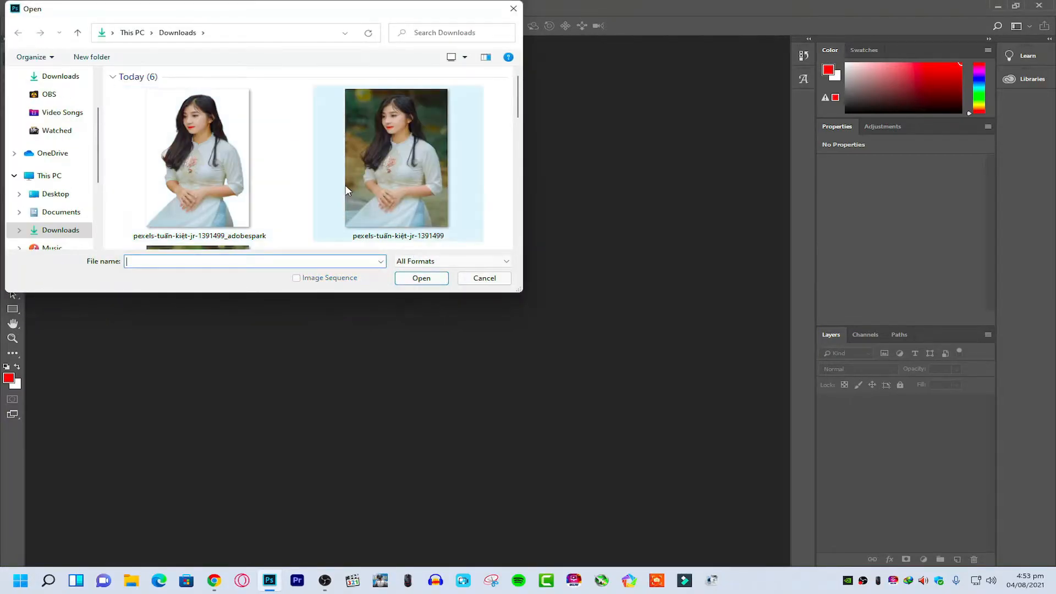
{"action": "scroll", "coordinate": [347, 188], "scroll_direction": "down", "scroll_amount": 3}
{"action": "scroll", "coordinate": [392, 172], "scroll_direction": "up", "scroll_amount": 3}
{"action": "double_click", "coordinate": [393, 172]}
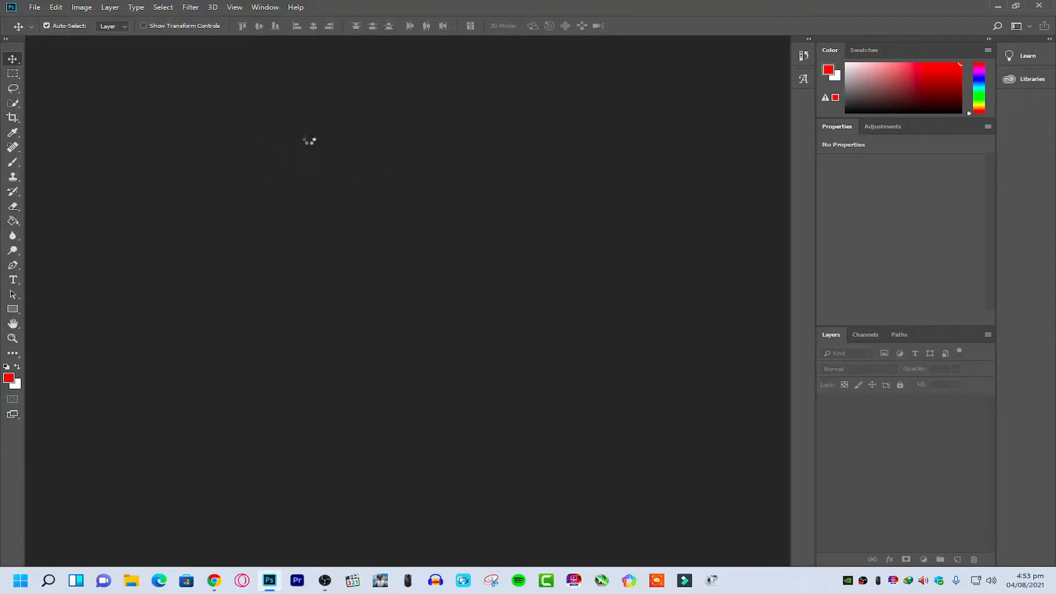
{"action": "left_click", "coordinate": [235, 7]}
{"action": "left_click", "coordinate": [294, 112]}
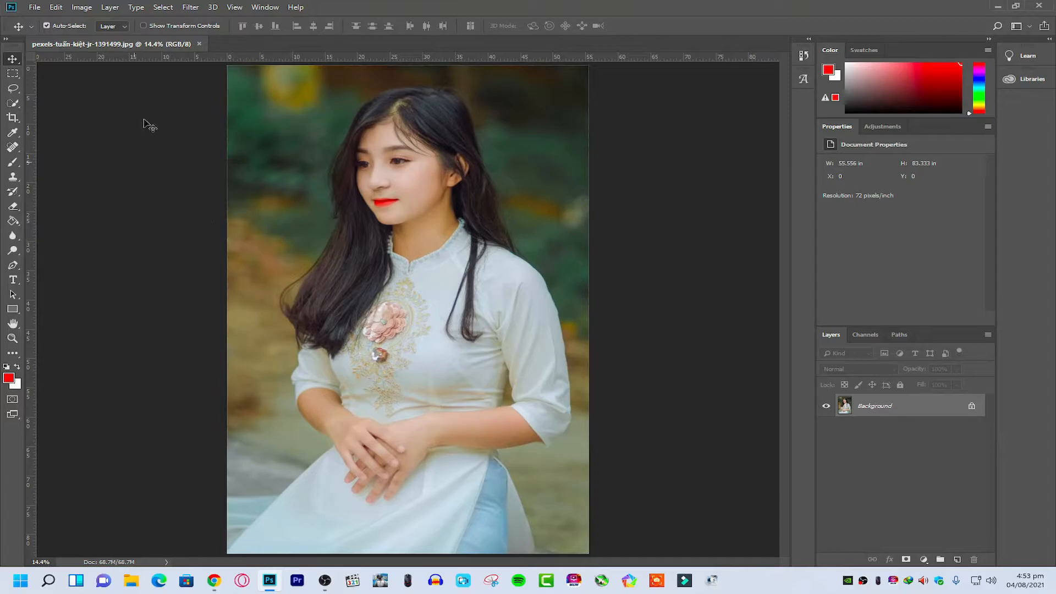
- Start Select and Mask on the portrait and select the woman as the subject
{"action": "left_click", "coordinate": [165, 7]}
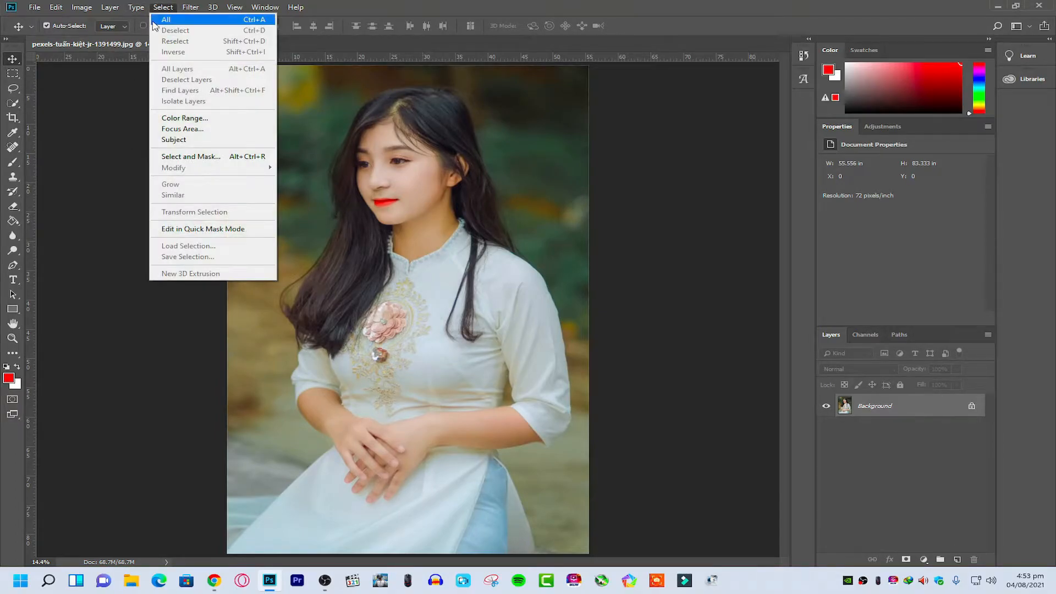
{"action": "left_click", "coordinate": [204, 157]}
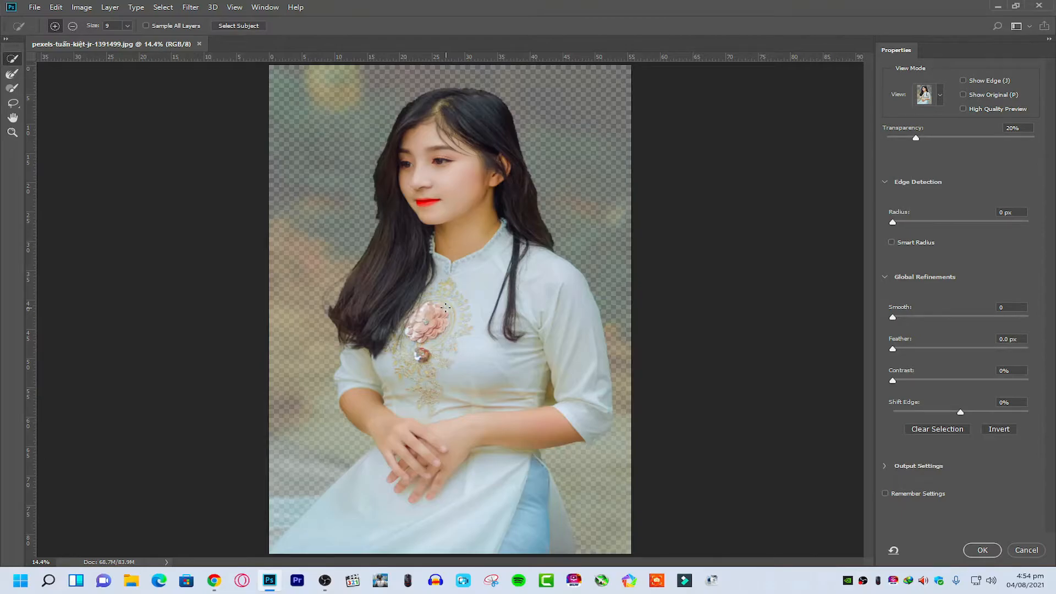
- Add the loose hair loop beside the woman's long hair to the selection with a Quick Selection brush of size 31
{"action": "scroll", "coordinate": [449, 306], "scroll_direction": "up", "scroll_amount": 5}
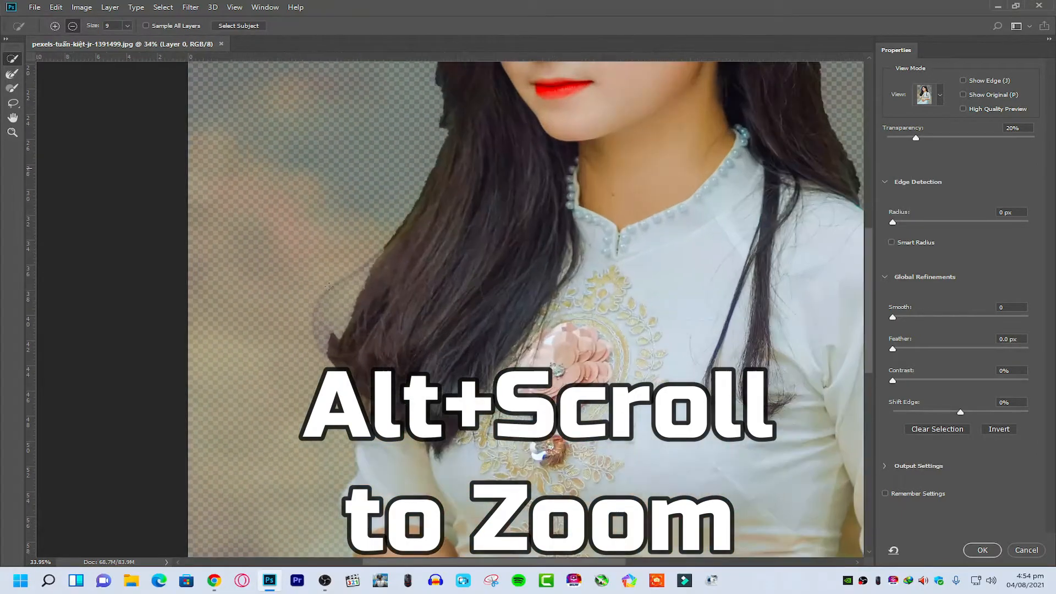
{"action": "scroll", "coordinate": [331, 287], "scroll_direction": "up", "scroll_amount": 1}
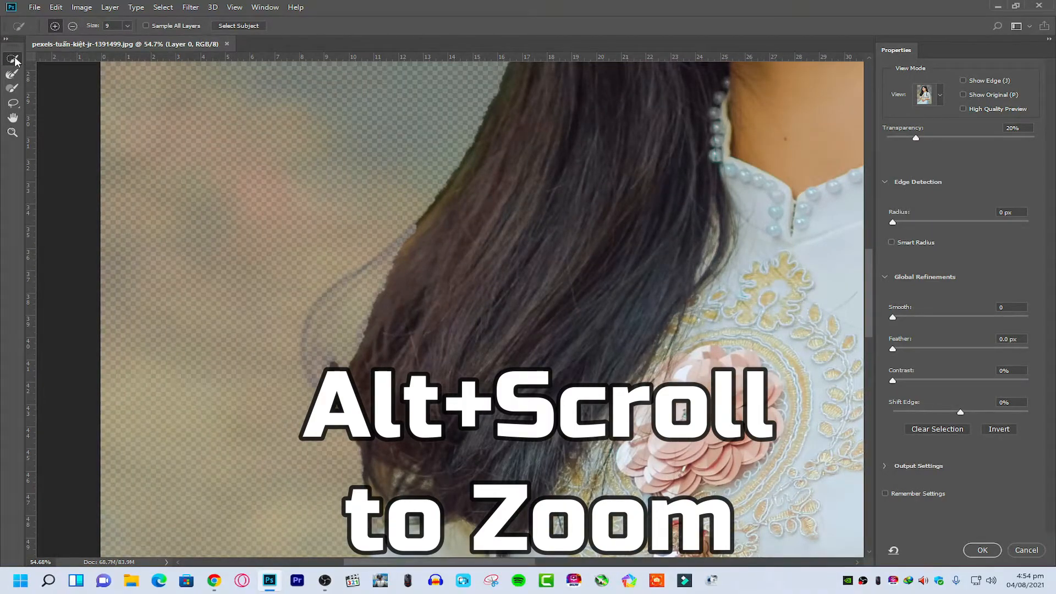
{"action": "left_click", "coordinate": [127, 25]}
{"action": "mouse_move", "coordinate": [128, 43]}
{"action": "left_mouse_down"}
{"action": "mouse_move", "coordinate": [187, 43]}
{"action": "mouse_move", "coordinate": [157, 42]}
{"action": "left_mouse_up"}
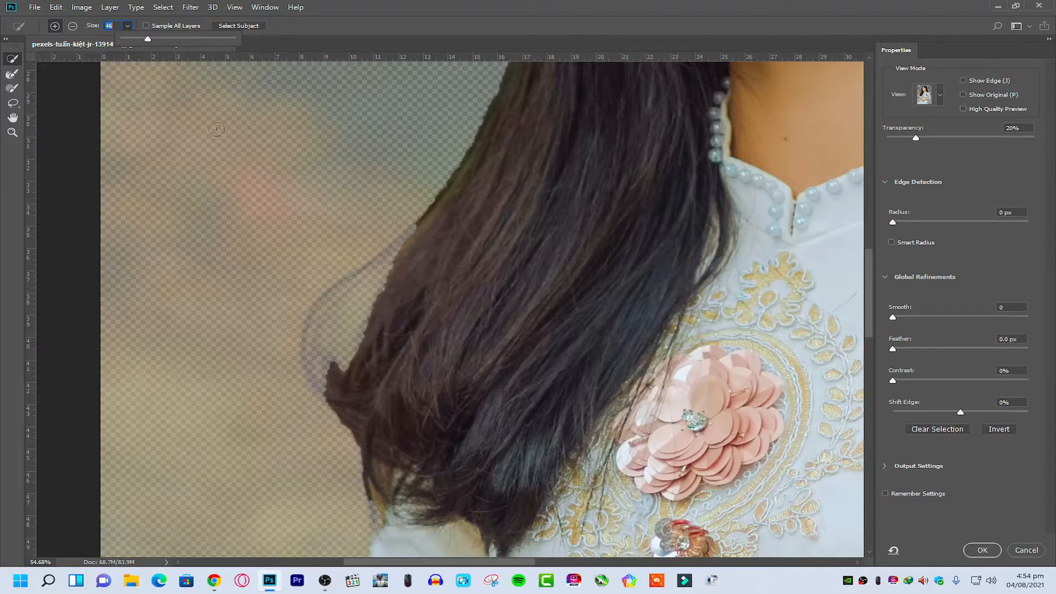
{"action": "left_click_drag", "start_coordinate": [149, 40], "coordinate": [140, 40]}
{"action": "mouse_move", "coordinate": [409, 227]}
{"action": "left_mouse_down"}
{"action": "mouse_move", "coordinate": [313, 309]}
{"action": "mouse_move", "coordinate": [304, 362]}
{"action": "mouse_move", "coordinate": [311, 397]}
{"action": "left_mouse_up"}
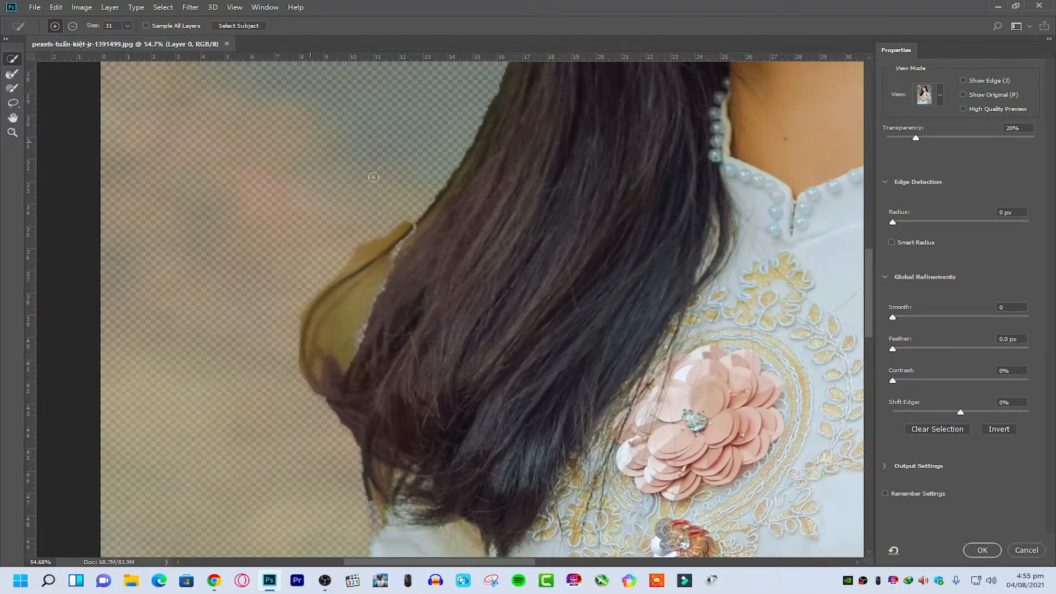
- Subtract the background area enclosed by the loose hair loop from the selection, keeping the thin strand selected
{"action": "left_click", "coordinate": [73, 27]}
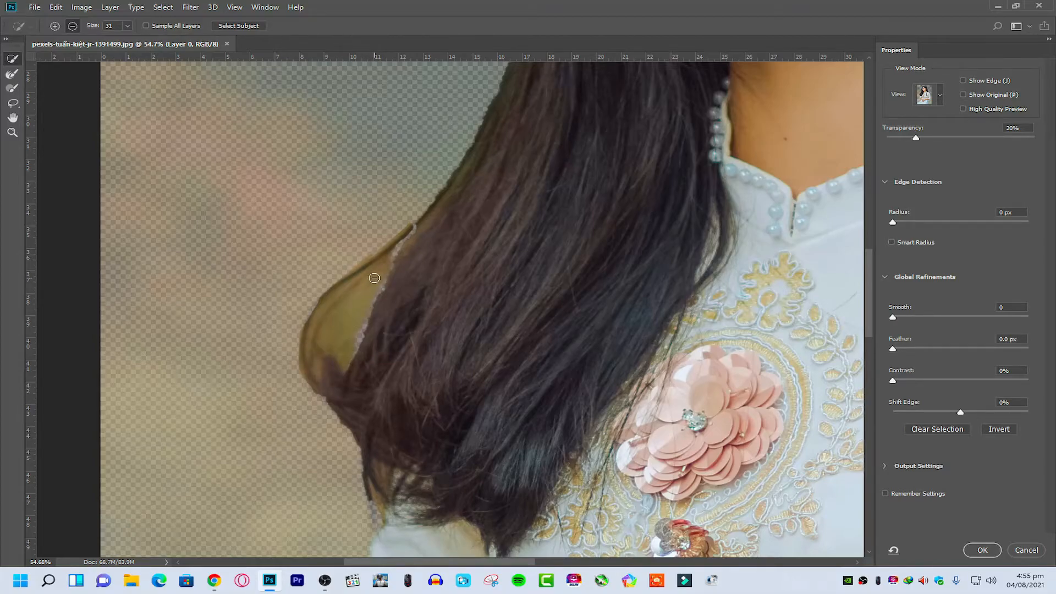
{"action": "mouse_move", "coordinate": [373, 282]}
{"action": "left_mouse_down"}
{"action": "mouse_move", "coordinate": [341, 347]}
{"action": "mouse_move", "coordinate": [350, 342]}
{"action": "left_mouse_up"}
{"action": "left_click_drag", "start_coordinate": [383, 264], "coordinate": [380, 270]}
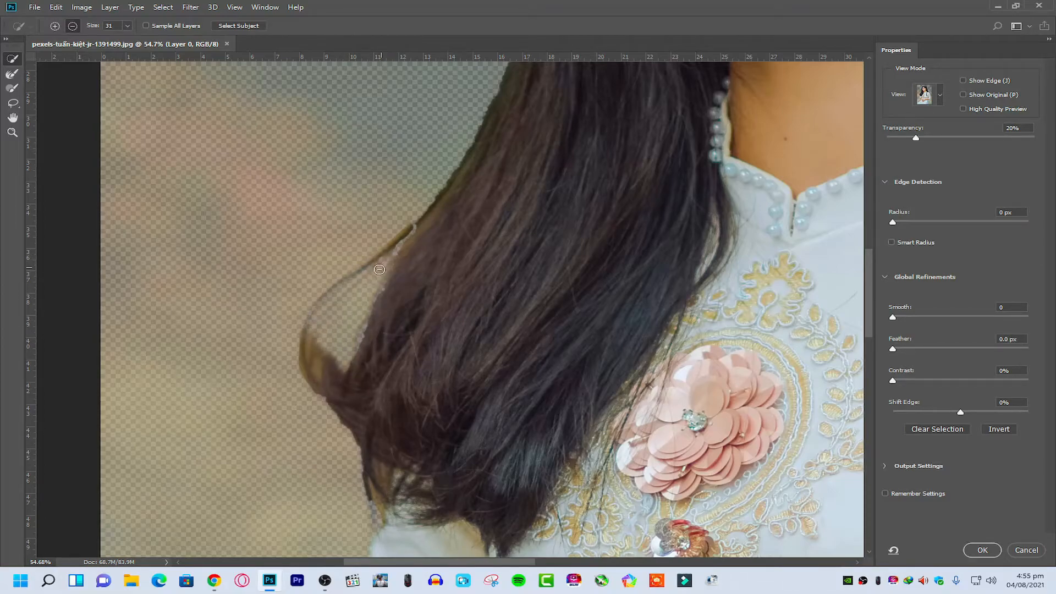
{"action": "left_click_drag", "start_coordinate": [318, 319], "coordinate": [315, 346]}
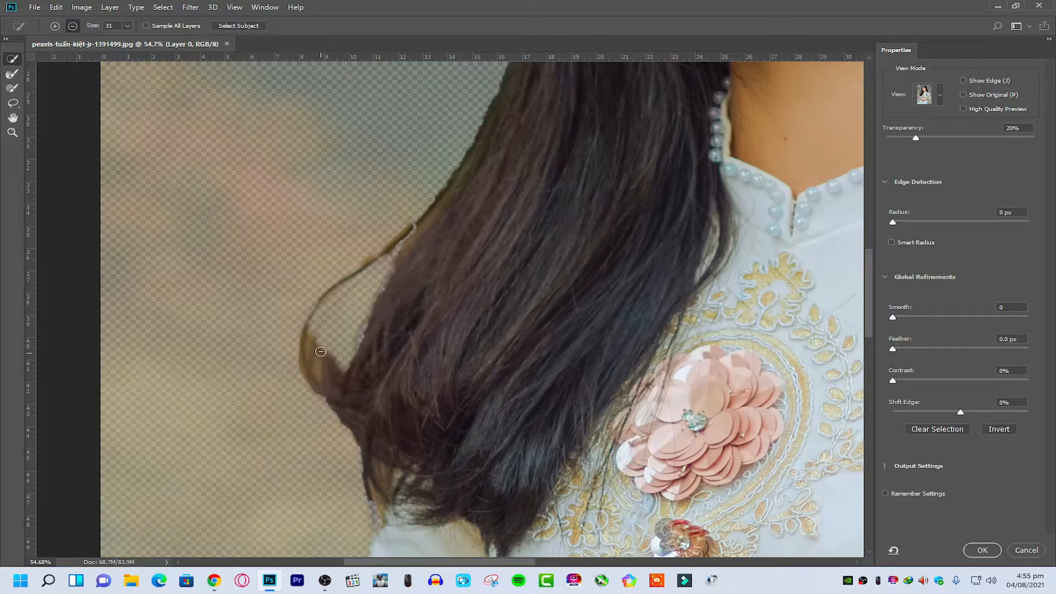
- Feather the selection by 3.4 px and apply the refinement as a layer mask
{"action": "scroll", "coordinate": [387, 314], "scroll_direction": "up", "scroll_amount": 2}
{"action": "left_click", "coordinate": [235, 7]}
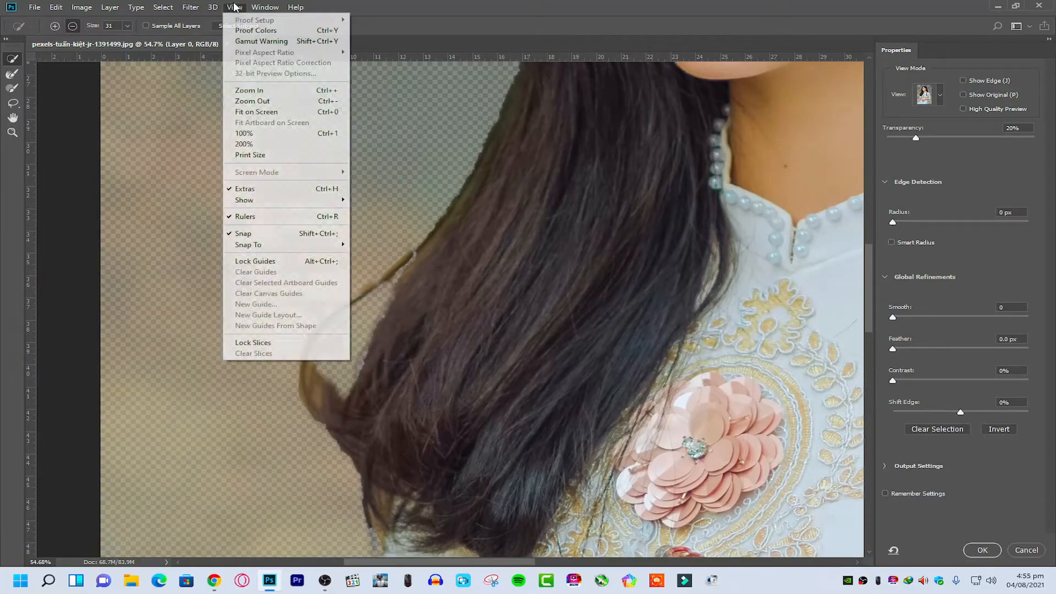
{"action": "left_click", "coordinate": [255, 112]}
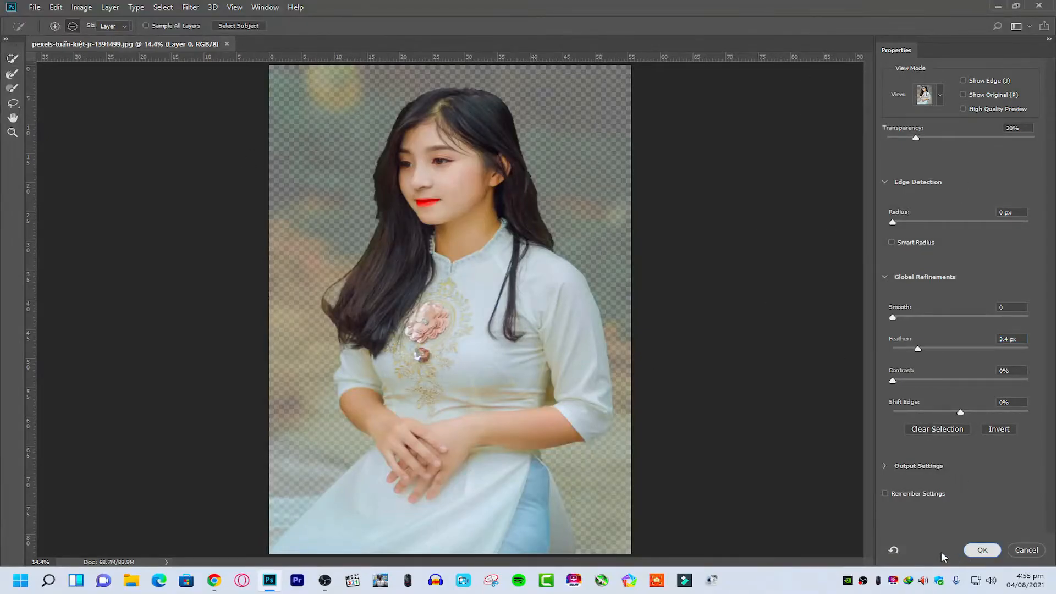
{"action": "left_click", "coordinate": [982, 550]}
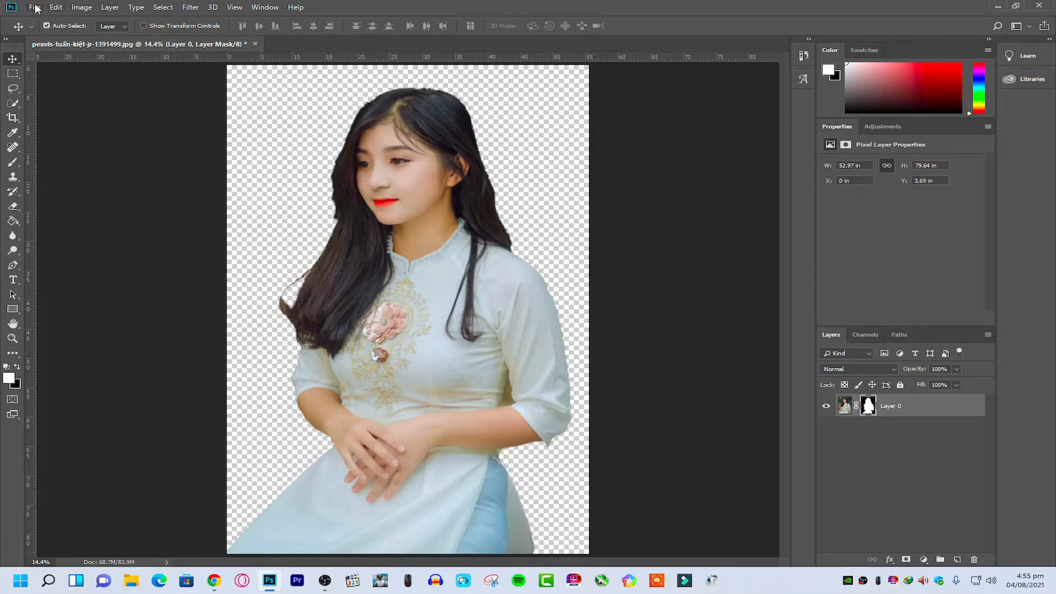
- Move the cut-out woman about 3.2 in to the right on the canvas
{"action": "left_click_drag", "start_coordinate": [446, 328], "coordinate": [474, 328]}
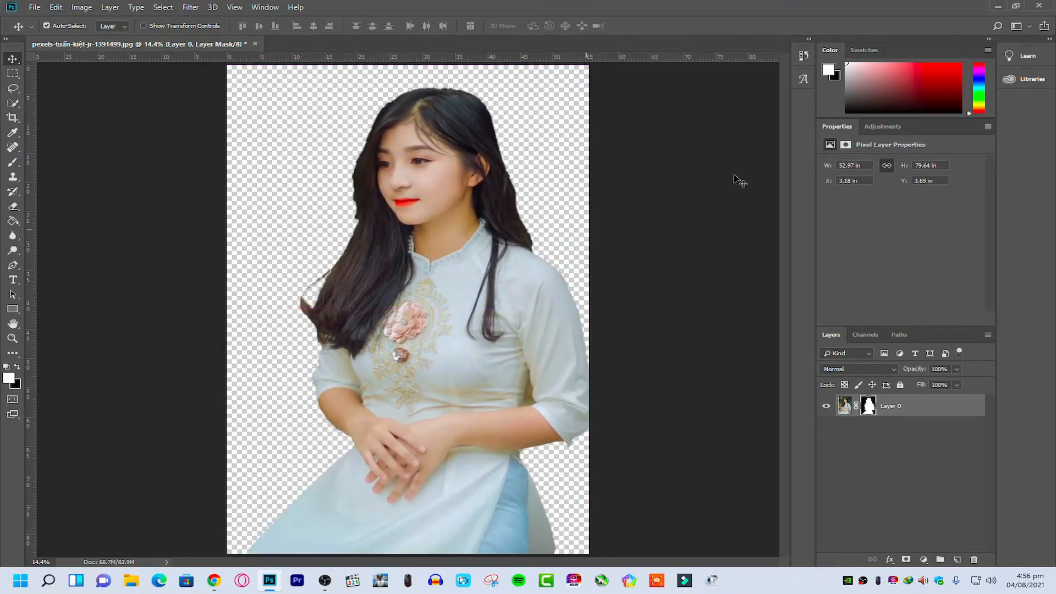
{"action": "left_click", "coordinate": [997, 6]}
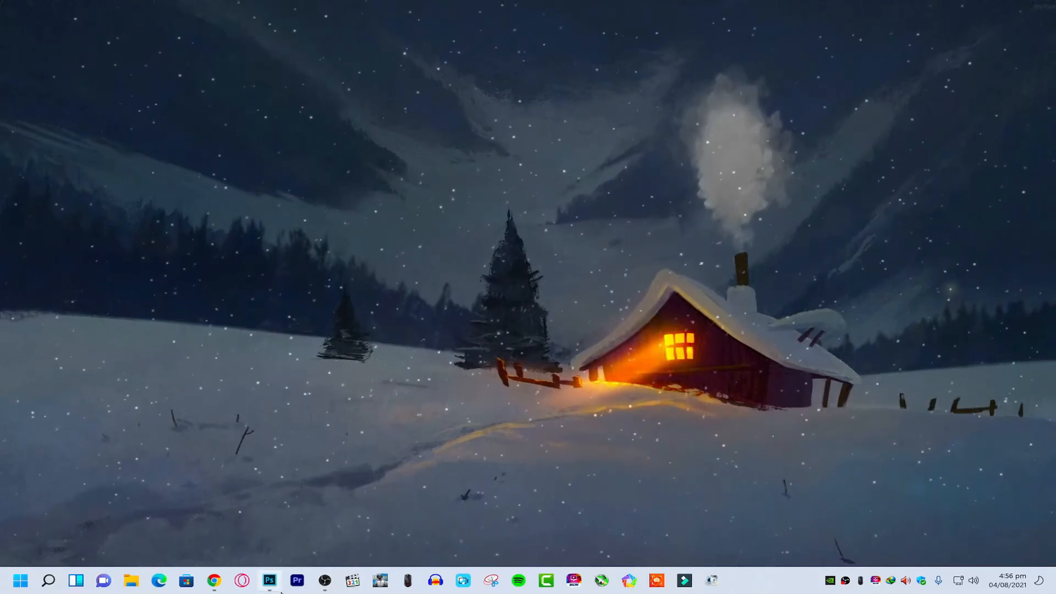
{"action": "left_click", "coordinate": [270, 580]}
{"action": "mouse_move", "coordinate": [420, 254]}
{"action": "left_mouse_down"}
{"action": "mouse_move", "coordinate": [421, 275]}
{"action": "mouse_move", "coordinate": [401, 275]}
{"action": "mouse_move", "coordinate": [431, 280]}
{"action": "mouse_move", "coordinate": [442, 260]}
{"action": "mouse_move", "coordinate": [398, 255]}
{"action": "mouse_move", "coordinate": [414, 272]}
{"action": "left_mouse_up"}
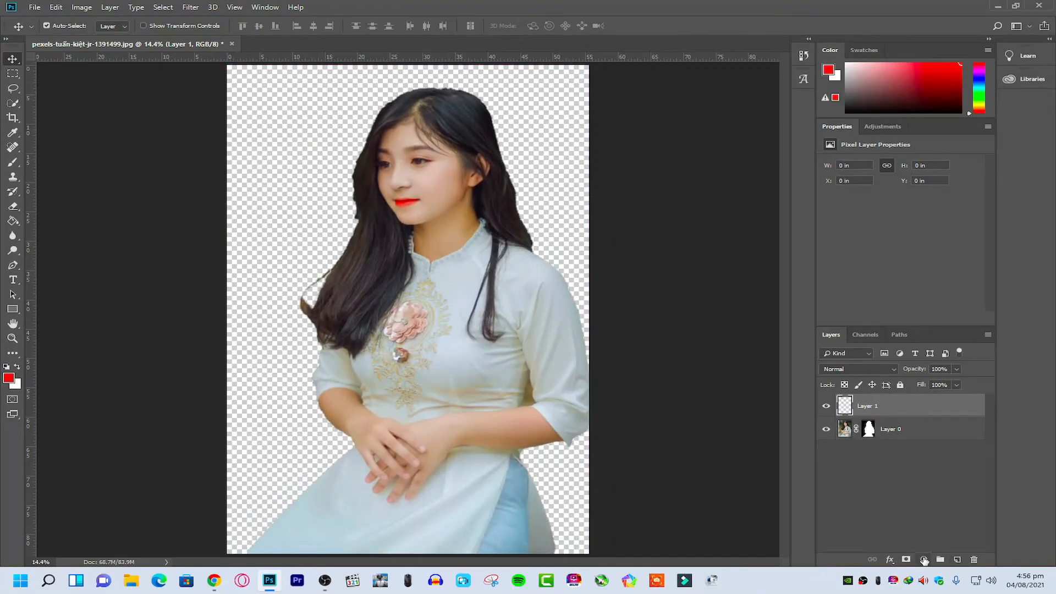
- Add a light grey Solid Color fill layer and place it beneath the cut-out layer as the new background
{"action": "left_click", "coordinate": [924, 560]}
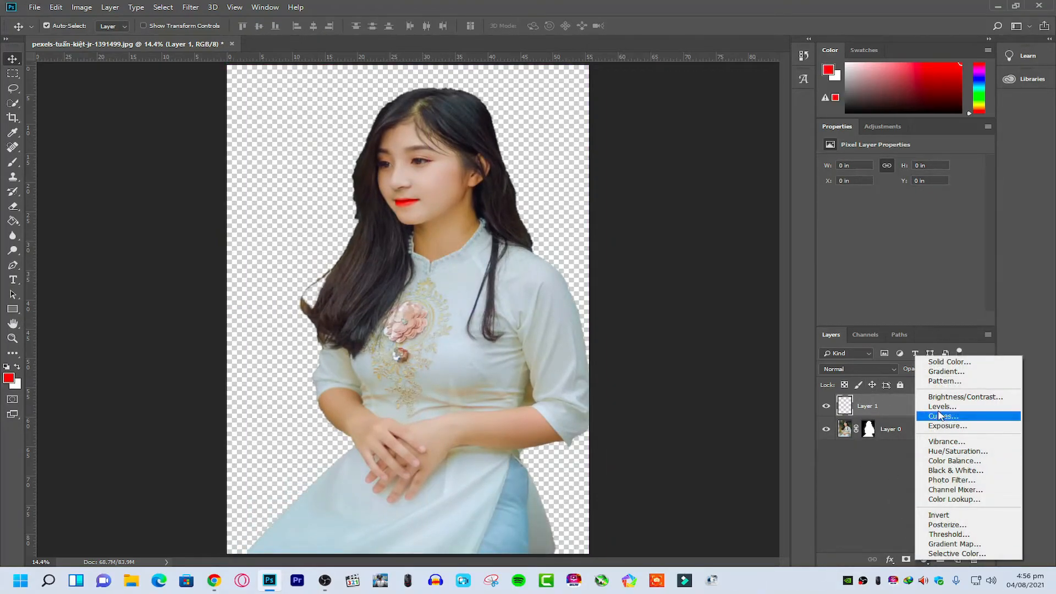
{"action": "left_click", "coordinate": [948, 363]}
{"action": "mouse_move", "coordinate": [781, 305]}
{"action": "left_mouse_down"}
{"action": "mouse_move", "coordinate": [632, 275]}
{"action": "mouse_move", "coordinate": [672, 299]}
{"action": "mouse_move", "coordinate": [652, 310]}
{"action": "left_mouse_up"}
{"action": "left_click", "coordinate": [930, 271]}
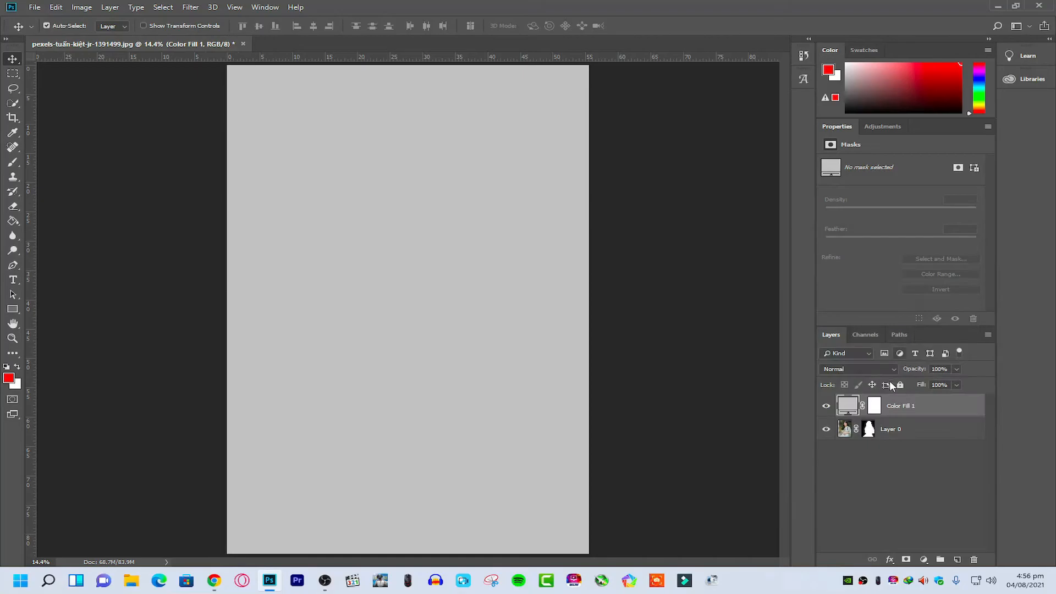
{"action": "left_click_drag", "start_coordinate": [897, 407], "coordinate": [893, 457]}
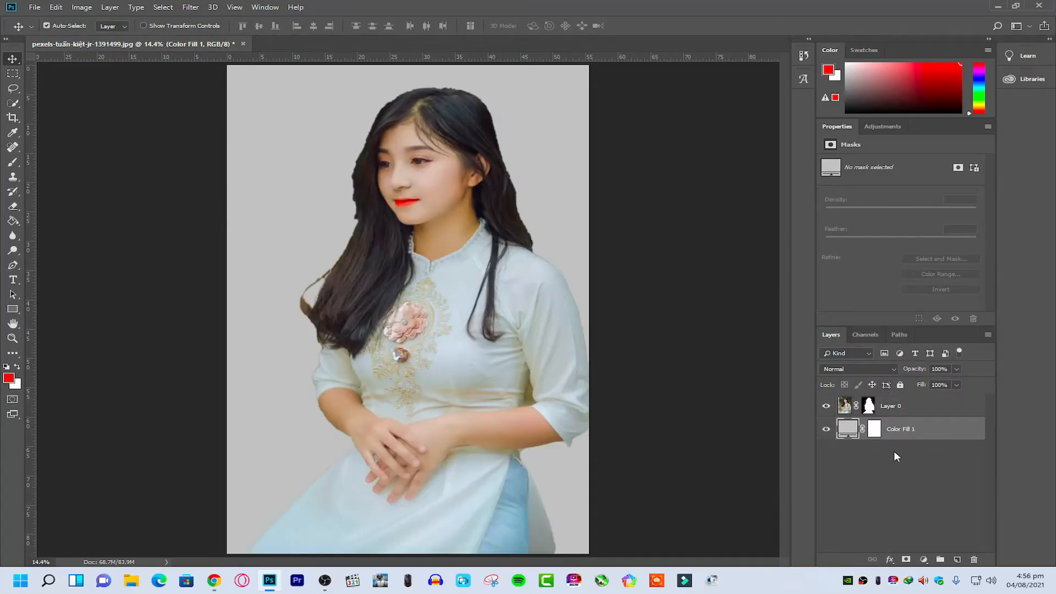
- Select the cut-out woman's layer and minimise Photoshop to the desktop
{"action": "mouse_move", "coordinate": [491, 337]}
{"action": "left_mouse_down"}
{"action": "mouse_move", "coordinate": [427, 335]}
{"action": "mouse_move", "coordinate": [493, 335]}
{"action": "mouse_move", "coordinate": [394, 300]}
{"action": "mouse_move", "coordinate": [458, 328]}
{"action": "mouse_move", "coordinate": [351, 316]}
{"action": "mouse_move", "coordinate": [385, 336]}
{"action": "mouse_move", "coordinate": [510, 298]}
{"action": "mouse_move", "coordinate": [465, 301]}
{"action": "mouse_move", "coordinate": [481, 278]}
{"action": "mouse_move", "coordinate": [430, 268]}
{"action": "mouse_move", "coordinate": [499, 367]}
{"action": "mouse_move", "coordinate": [472, 343]}
{"action": "mouse_move", "coordinate": [448, 283]}
{"action": "mouse_move", "coordinate": [500, 341]}
{"action": "left_mouse_up"}
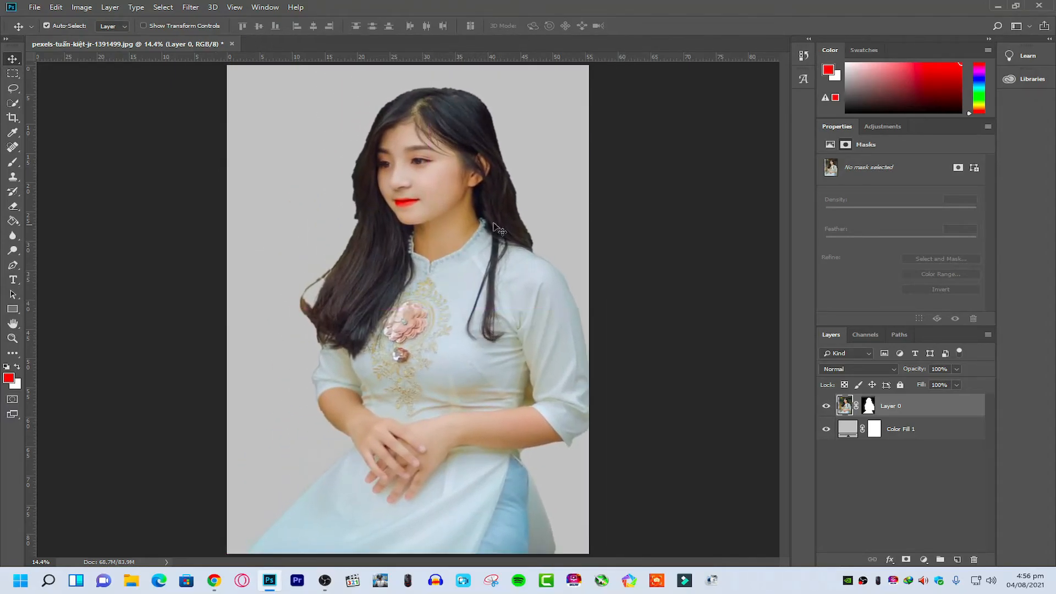
{"action": "left_click", "coordinate": [1004, 5]}
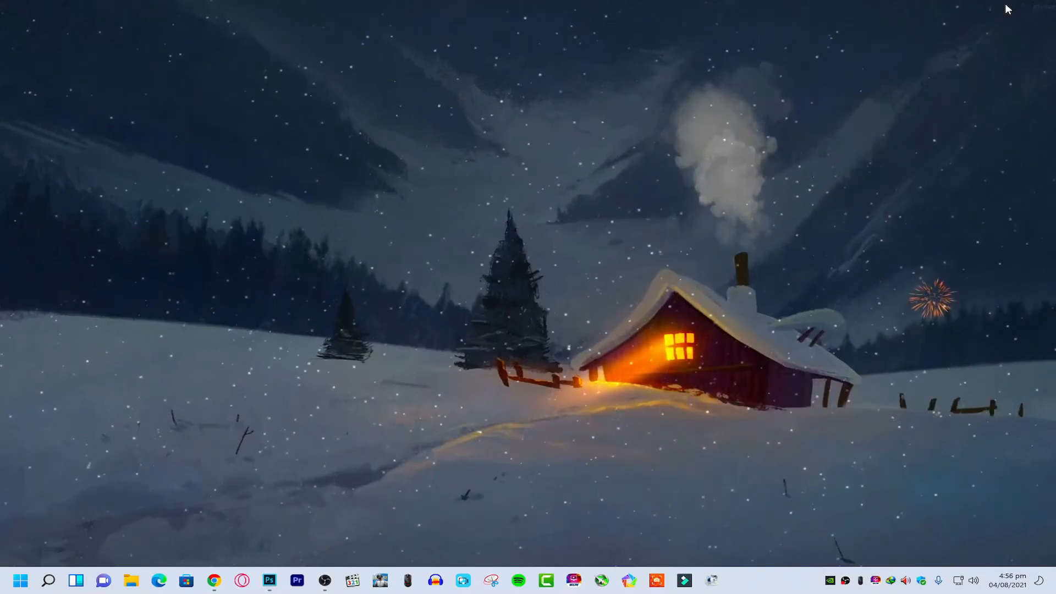